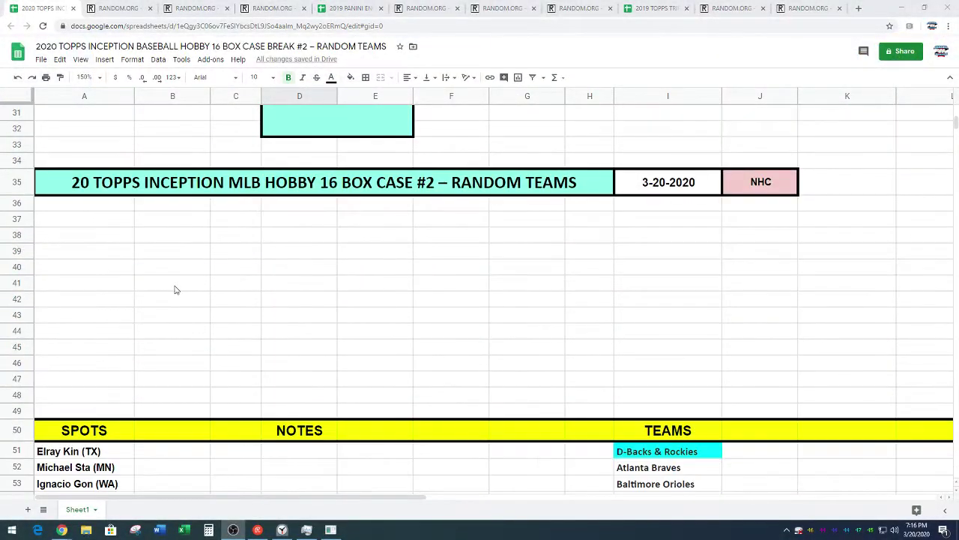
scroll(174, 290, down, 5)
Step: Select and copy the 22 buyer names in A51:A72 under SPOTS
mouse_move(124, 189)
mouse_down()
mouse_move(129, 506)
mouse_move(109, 393)
mouse_up()
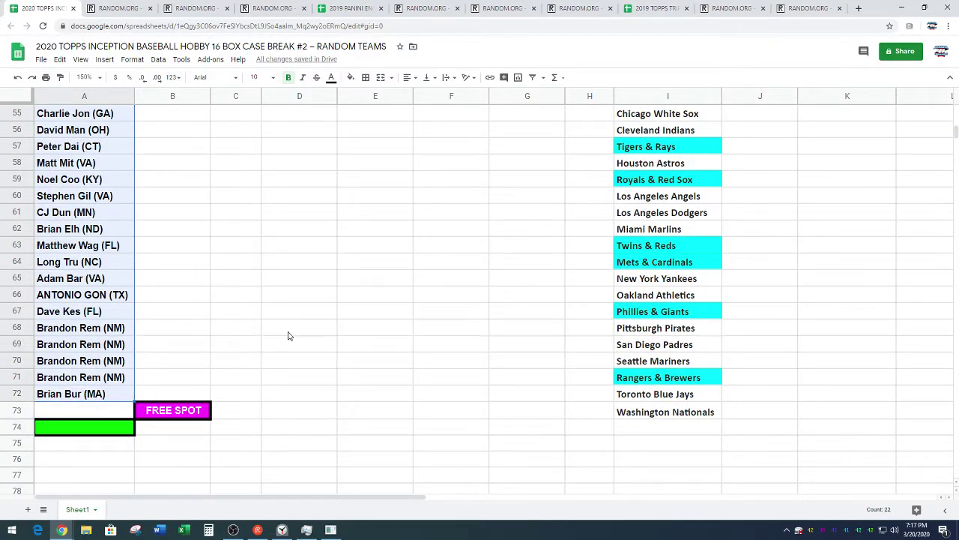
key(ctrl+c)
scroll(285, 323, up, 3)
Step: Paste the 22 copied buyer names into the RANDOM.ORG List Randomizer box
click(120, 9)
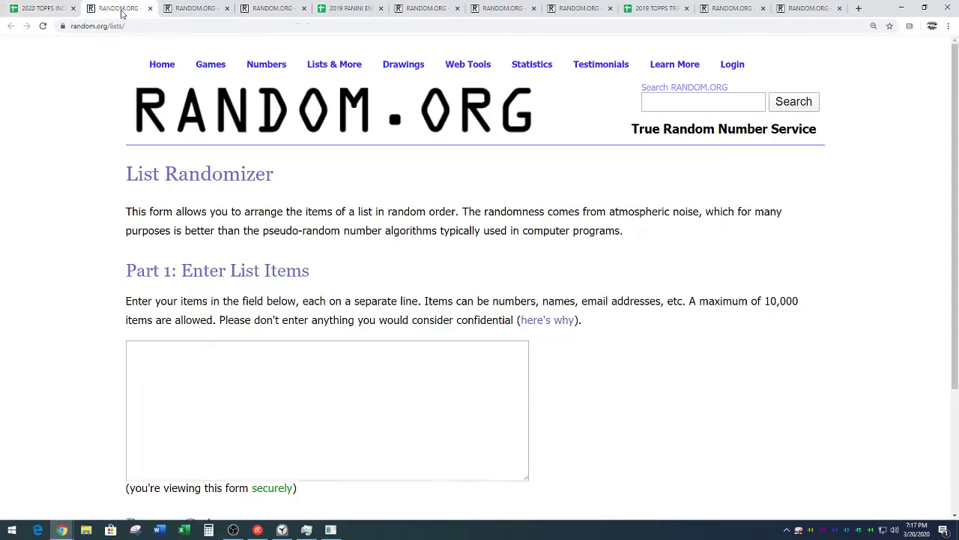
scroll(102, 216, down, 5)
click(150, 202)
right_click(152, 200)
click(191, 279)
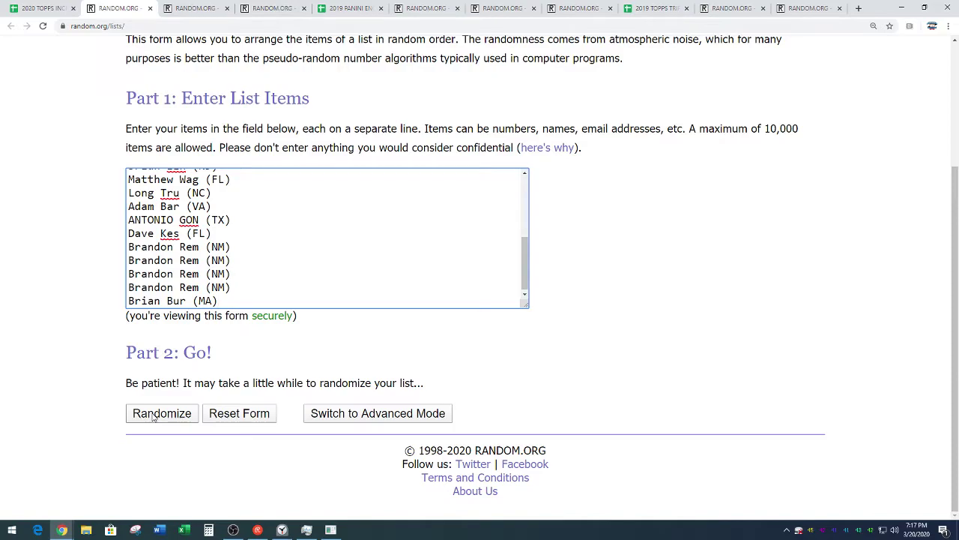
Step: Randomize the 22-name list, then reshuffle it with Again! for seven shuffles in total
click(154, 416)
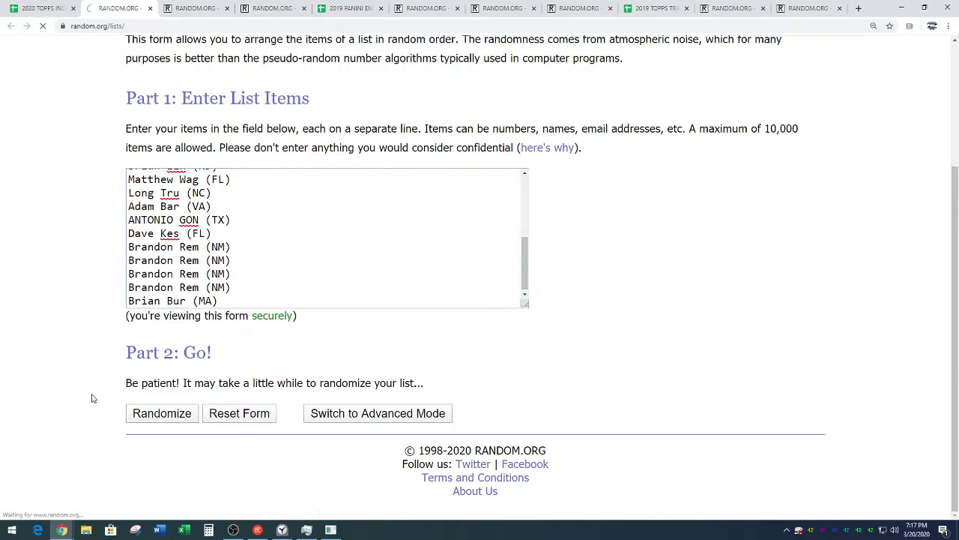
click(130, 421)
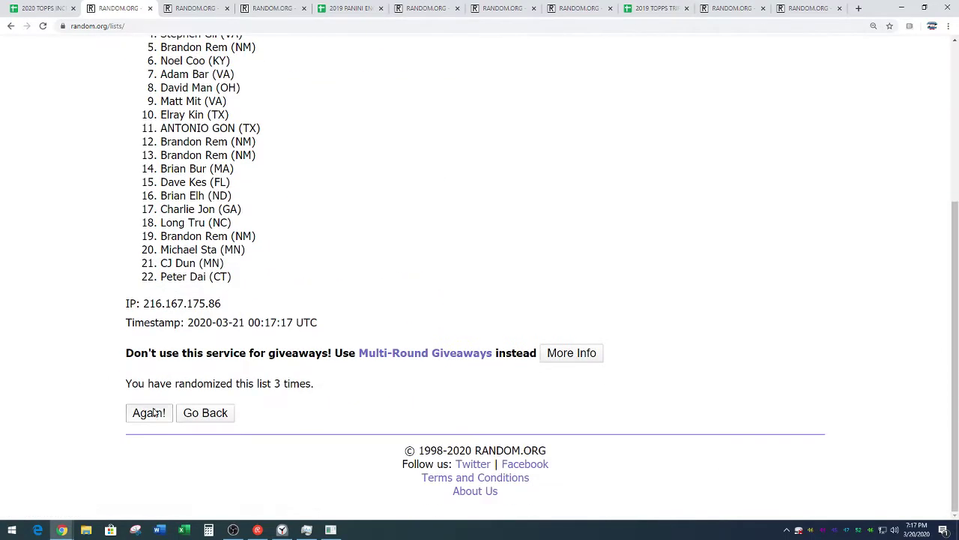
click(139, 414)
click(137, 413)
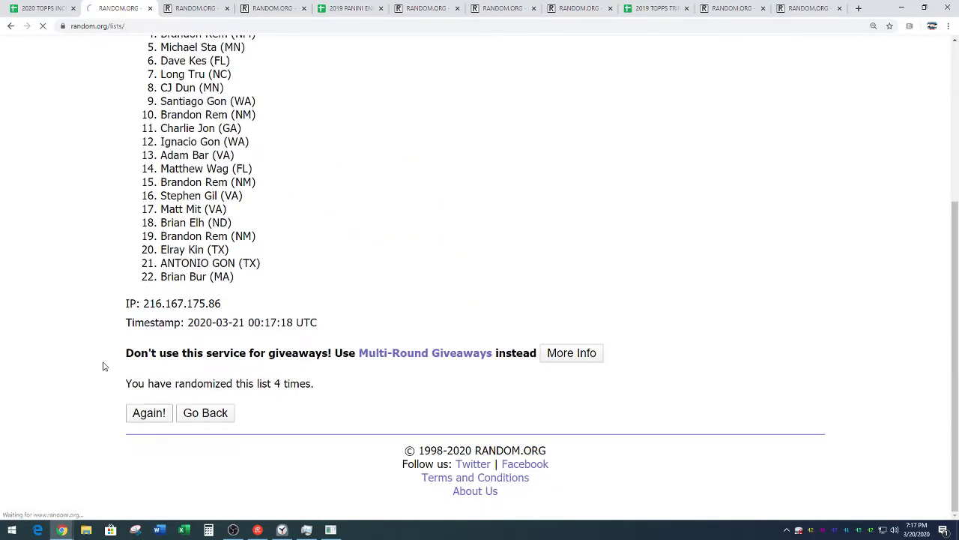
click(137, 414)
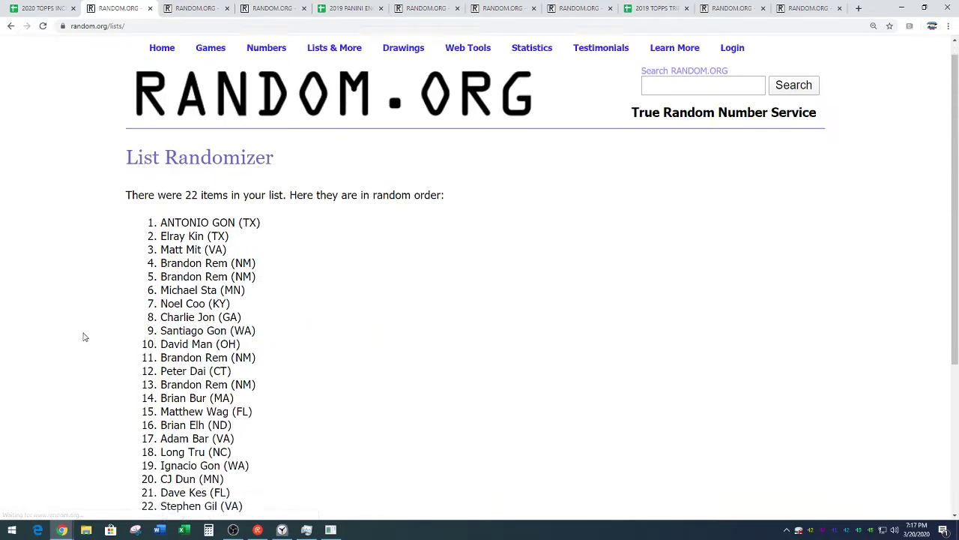
click(154, 413)
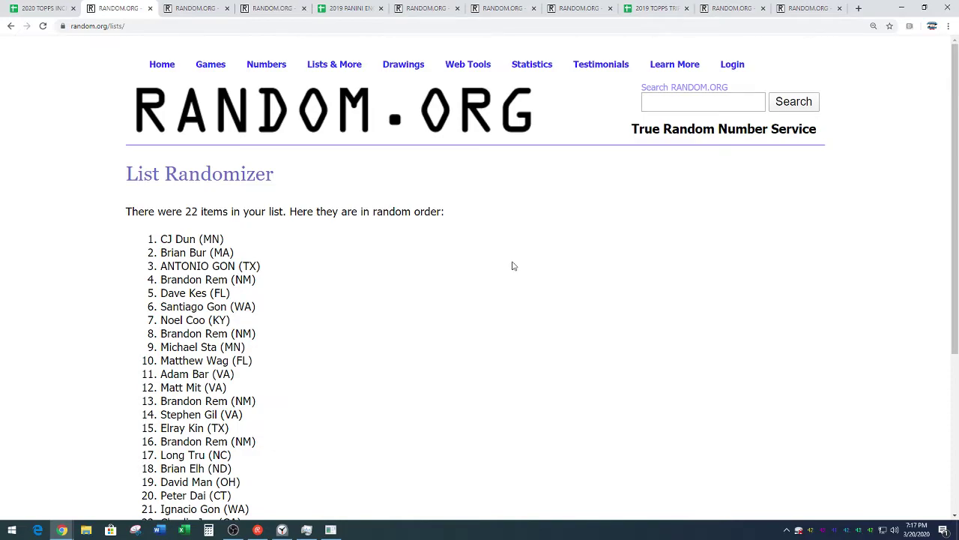
Step: Clear a stray text selection and return to the break spreadsheet
scroll(388, 398, down, 5)
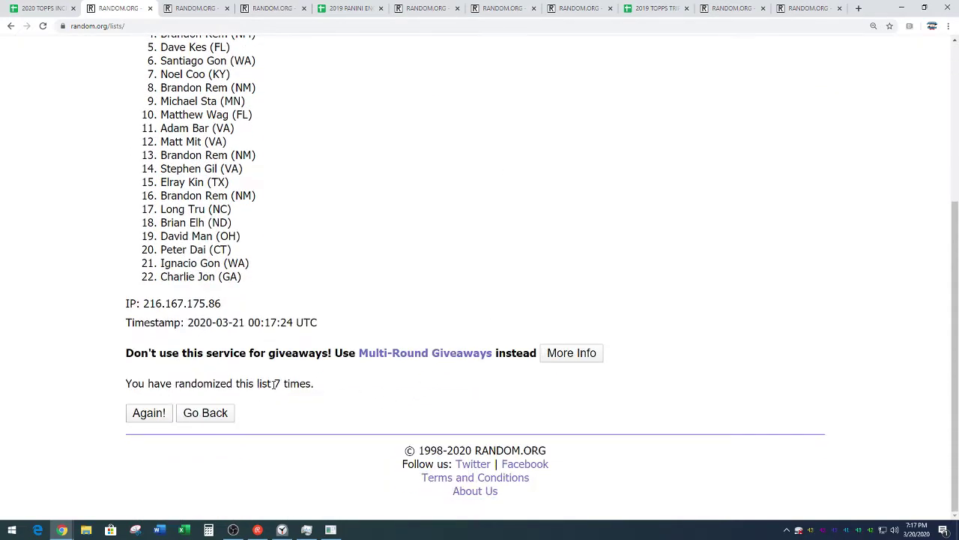
drag(275, 383, 321, 392)
click(353, 307)
scroll(353, 307, up, 2)
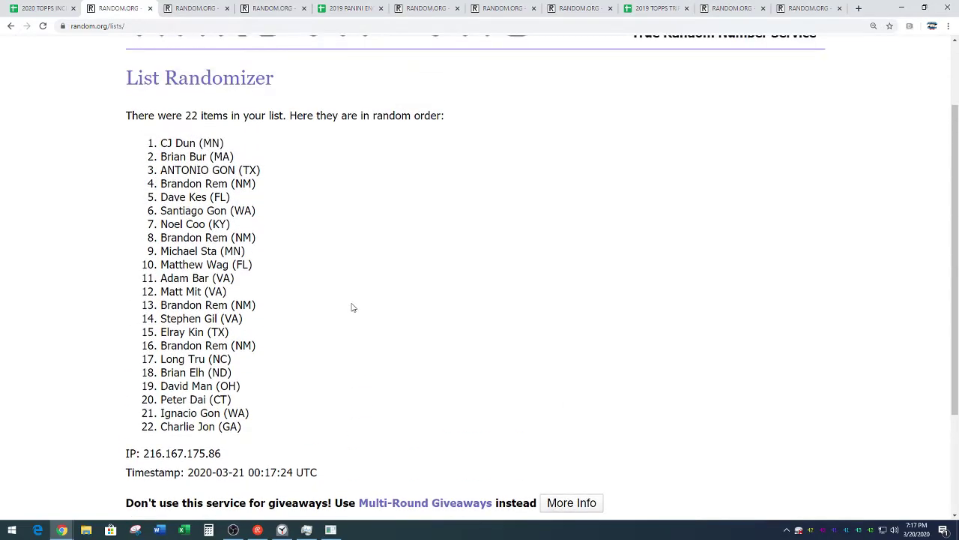
click(42, 8)
click(235, 303)
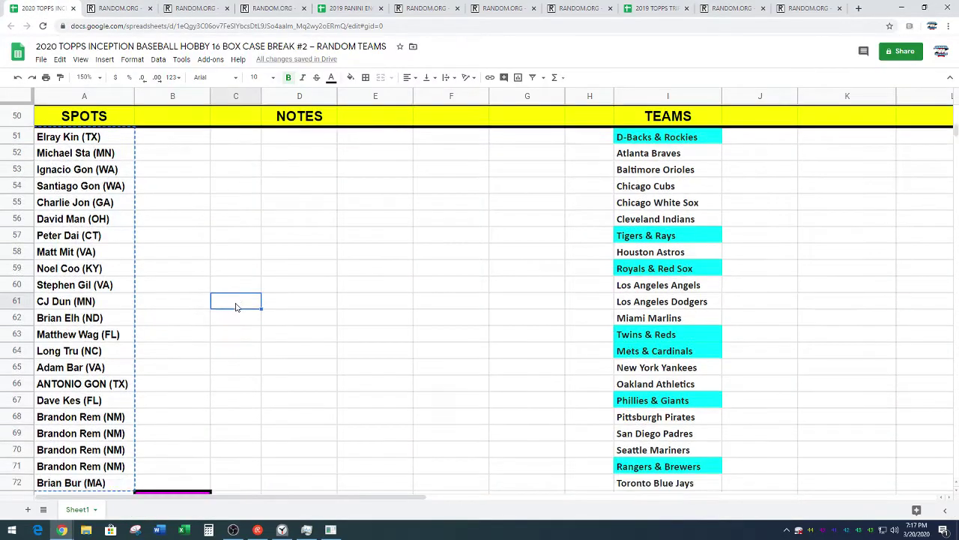
scroll(235, 303, down, 2)
click(97, 231)
key(ctrl+c)
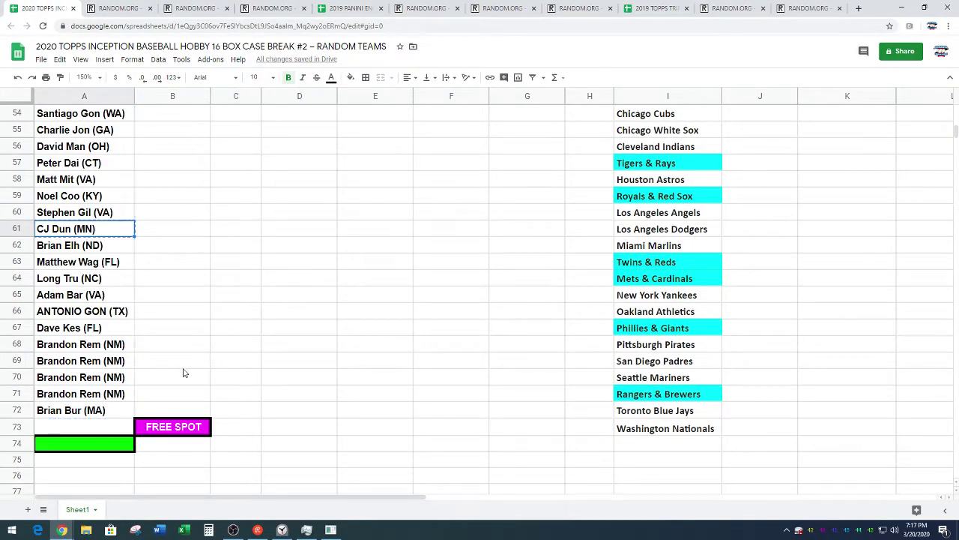
click(94, 427)
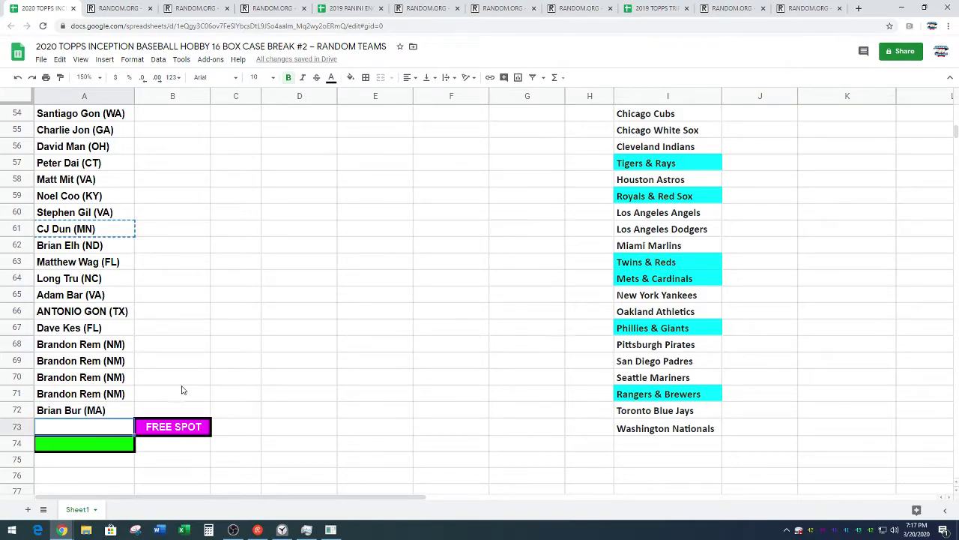
key(ctrl+v)
click(192, 334)
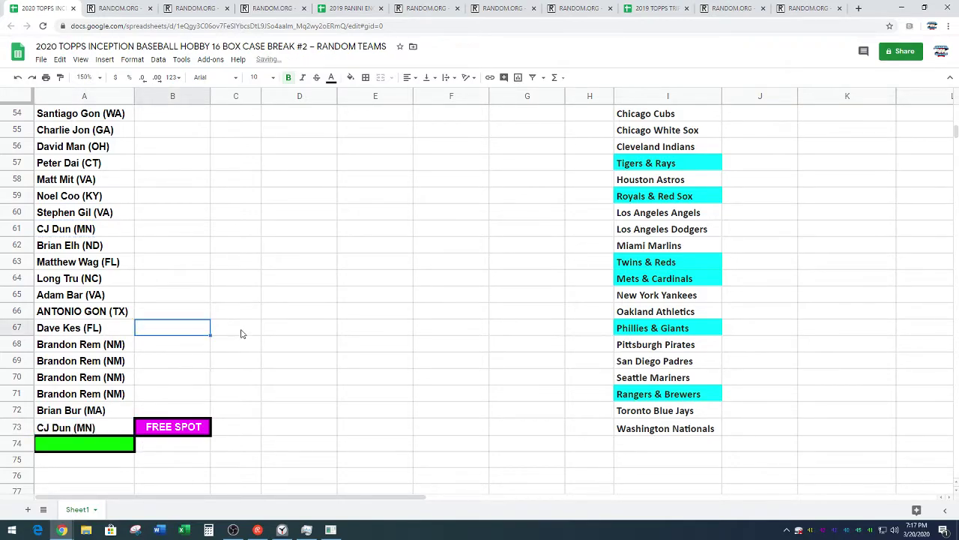
Step: Select and copy all 23 buyer names in A51:A73
scroll(233, 341, up, 1)
scroll(232, 341, up, 2)
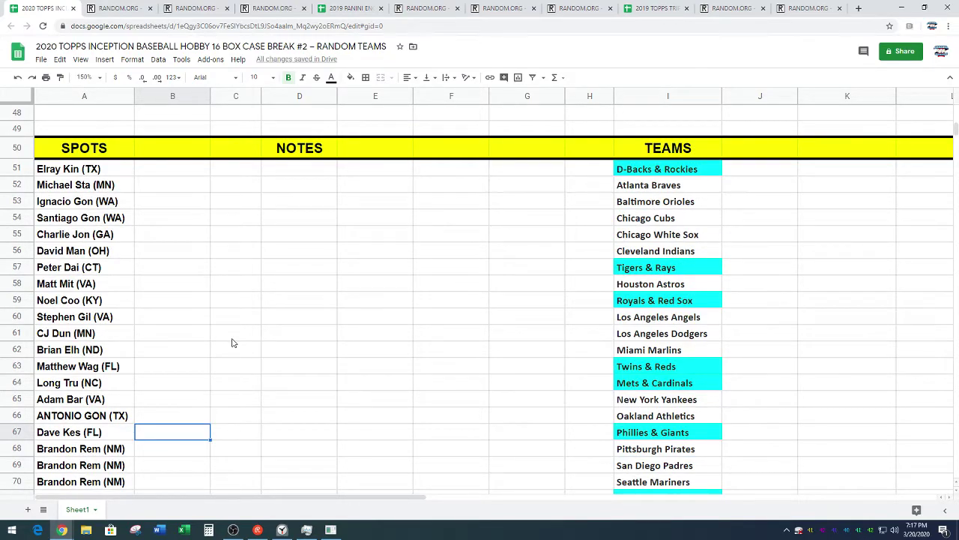
mouse_move(114, 172)
mouse_down()
mouse_move(110, 496)
mouse_move(108, 395)
mouse_move(109, 417)
mouse_up()
key(ctrl+c)
scroll(258, 352, up, 4)
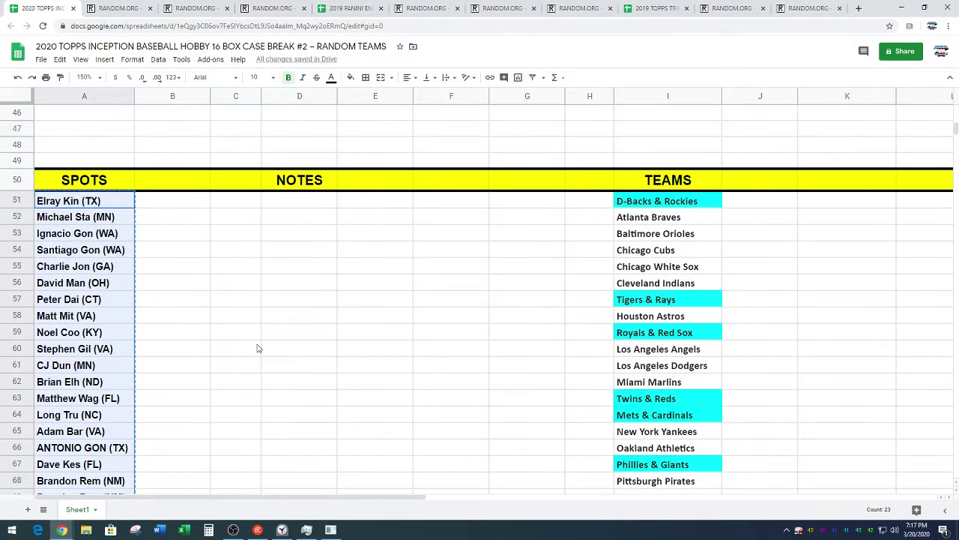
Step: Paste the 23 copied names into another List Randomizer box
click(195, 8)
scroll(128, 254, down, 2)
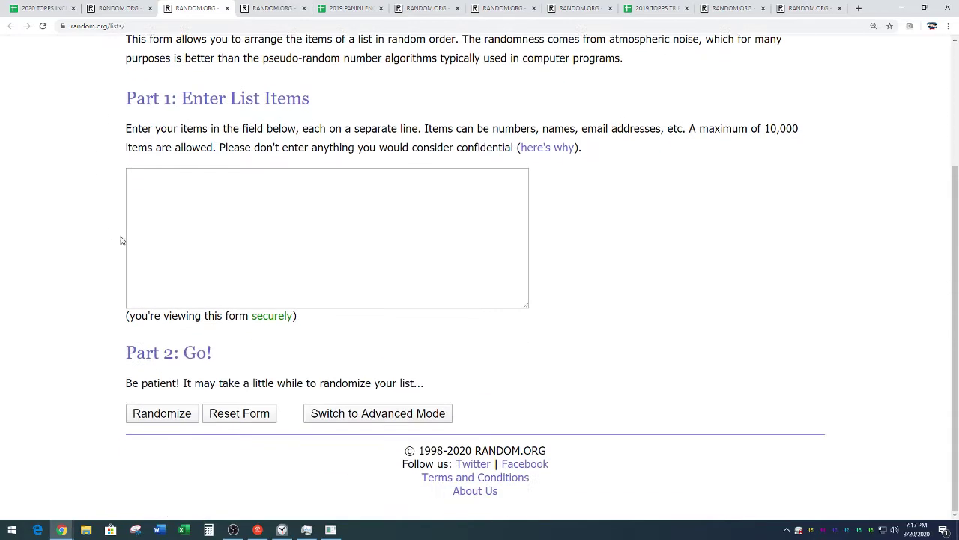
right_click(160, 211)
click(186, 289)
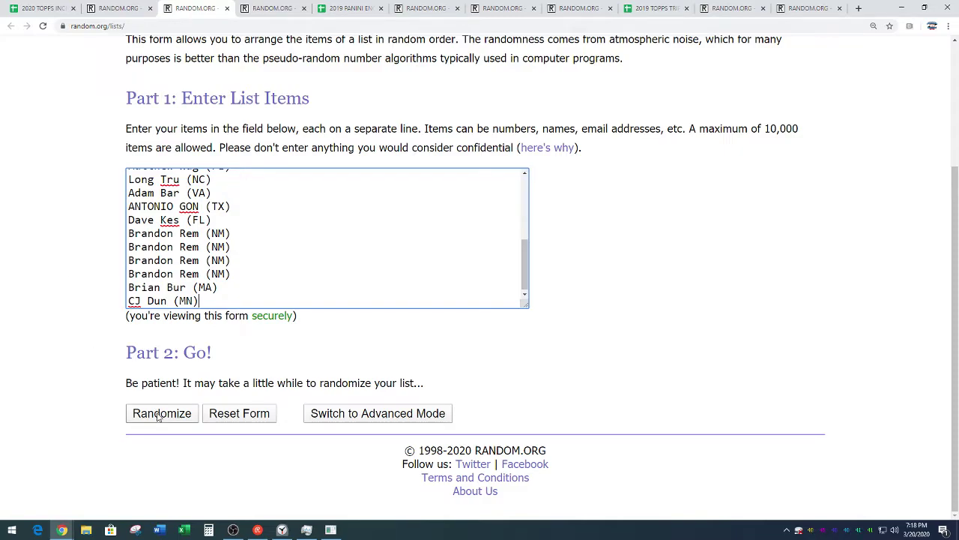
Step: Randomize the 23 names and reshuffle with Again! for seven shuffles in total
click(158, 414)
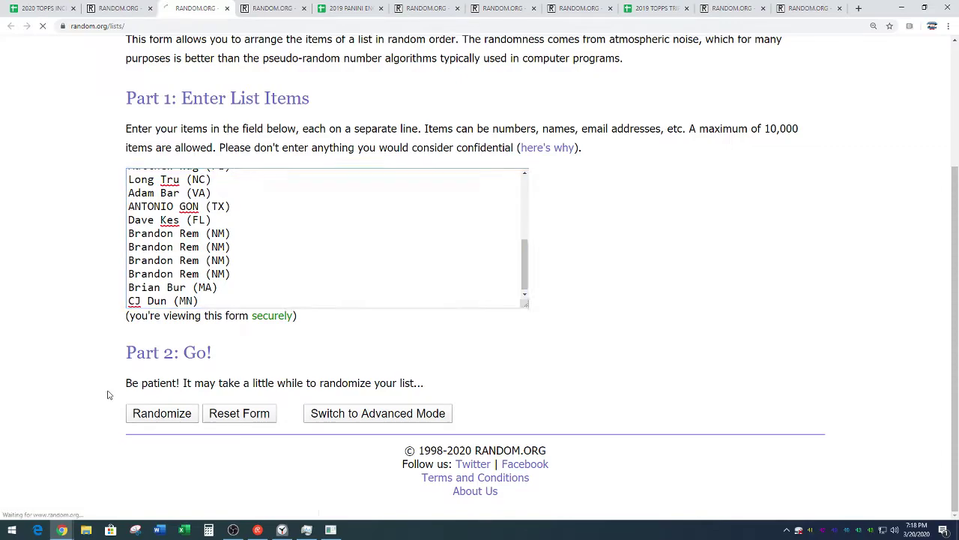
scroll(119, 398, down, 5)
click(137, 413)
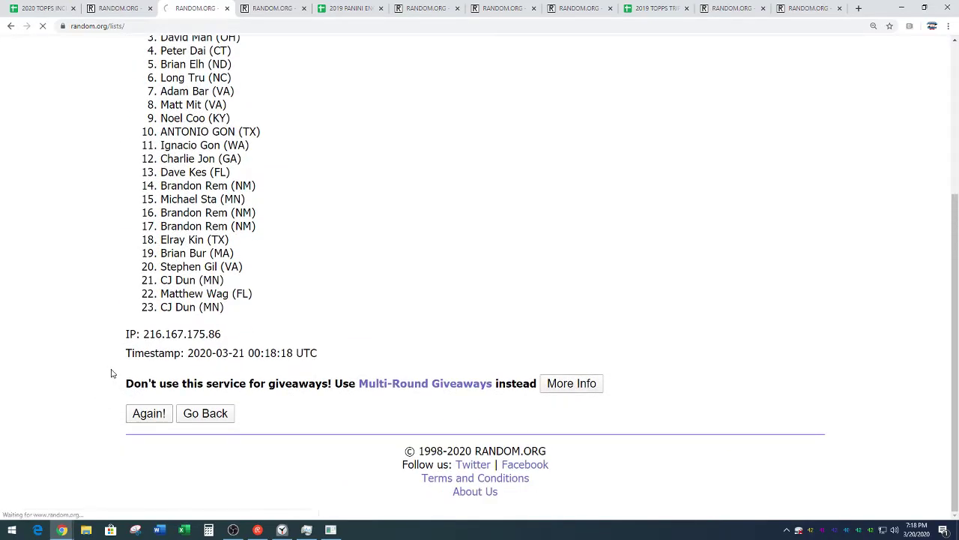
click(137, 413)
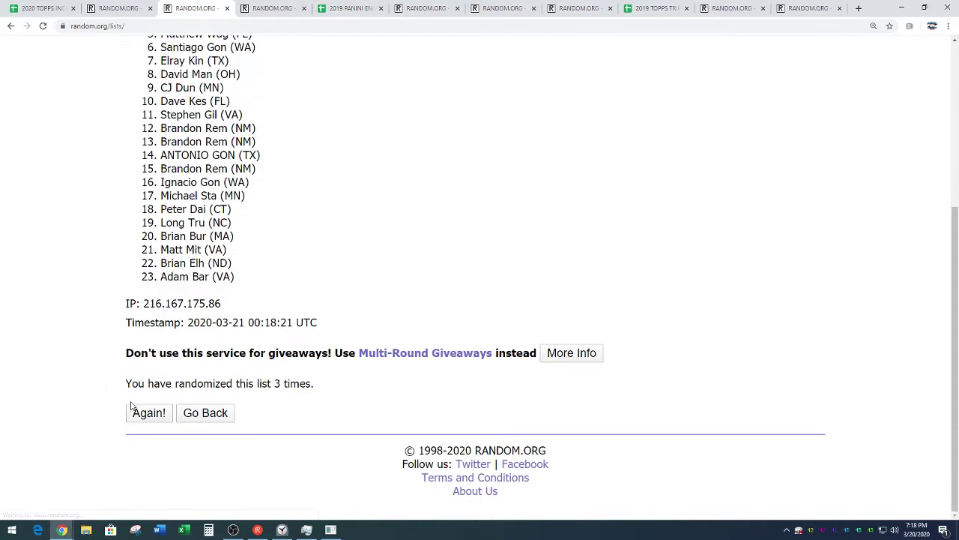
click(133, 410)
click(133, 412)
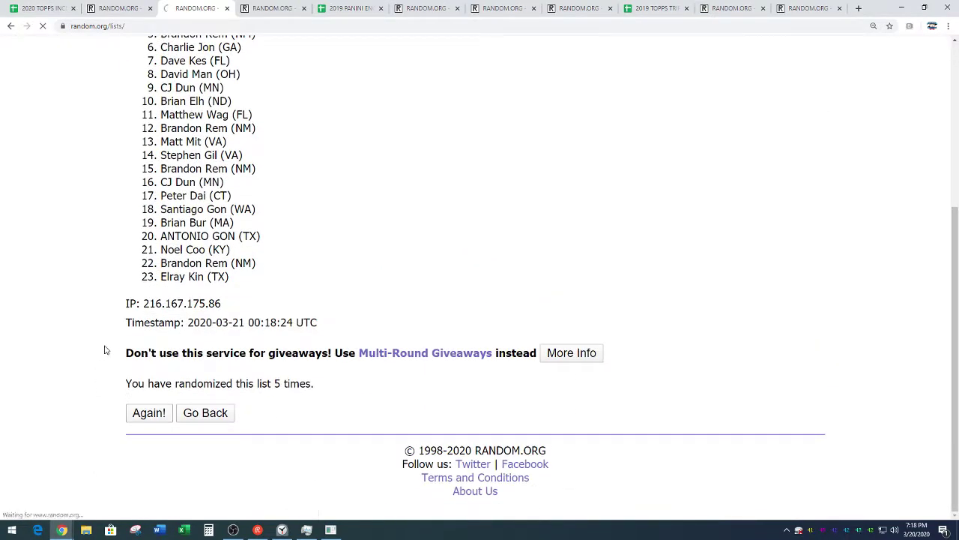
click(144, 411)
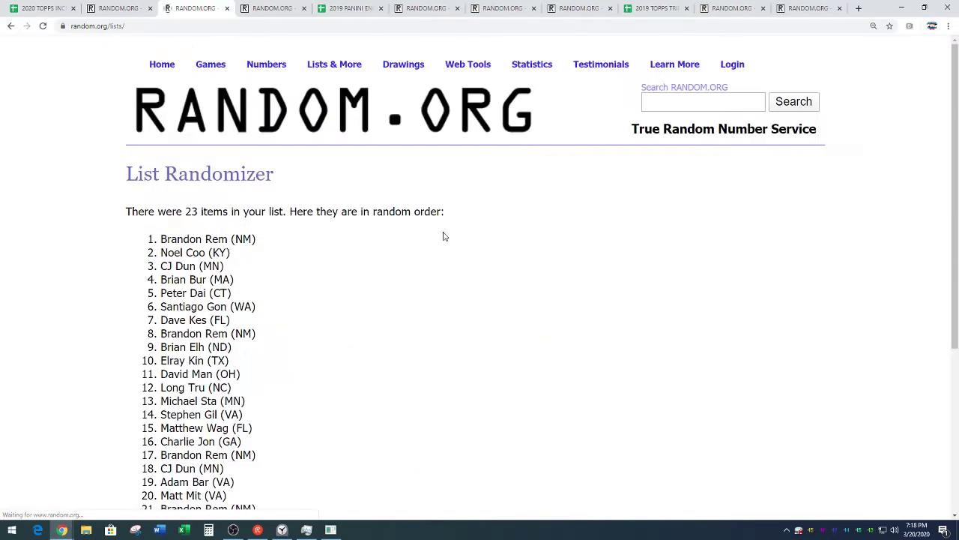
scroll(446, 233, down, 2)
Step: Copy the final shuffled list of 23 names and clear the selection
mouse_move(161, 89)
mouse_down()
mouse_move(188, 129)
mouse_move(251, 323)
mouse_move(284, 371)
mouse_move(278, 387)
mouse_up()
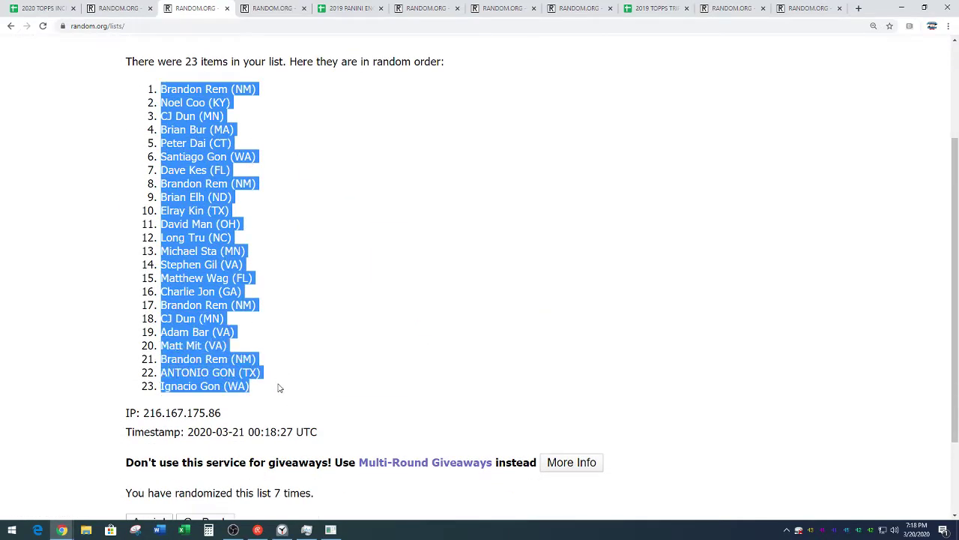
right_click(207, 313)
click(217, 323)
click(293, 320)
scroll(292, 320, down, 2)
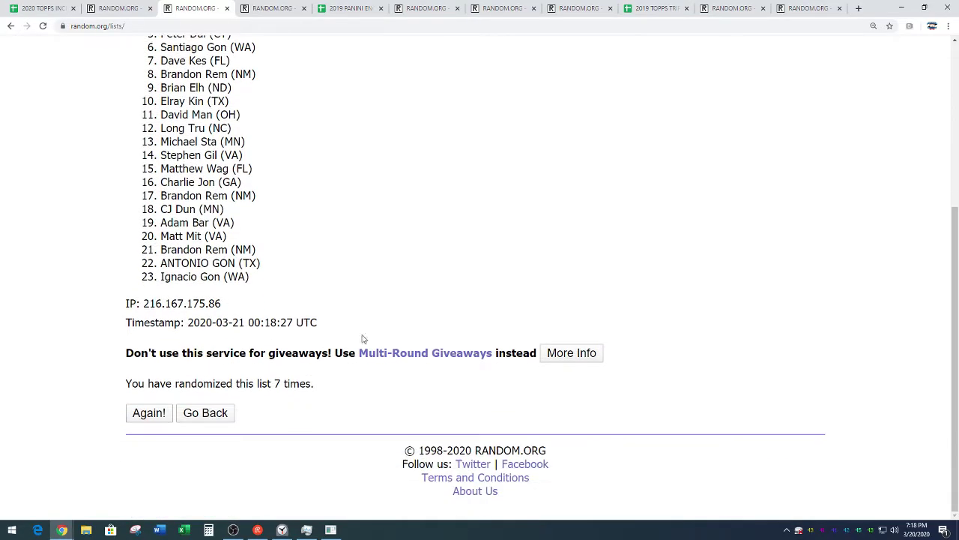
drag(273, 383, 328, 388)
click(335, 278)
Step: Paste the shuffled buyer names into column A starting at A1
scroll(388, 260, up, 2)
click(48, 11)
scroll(297, 372, up, 10)
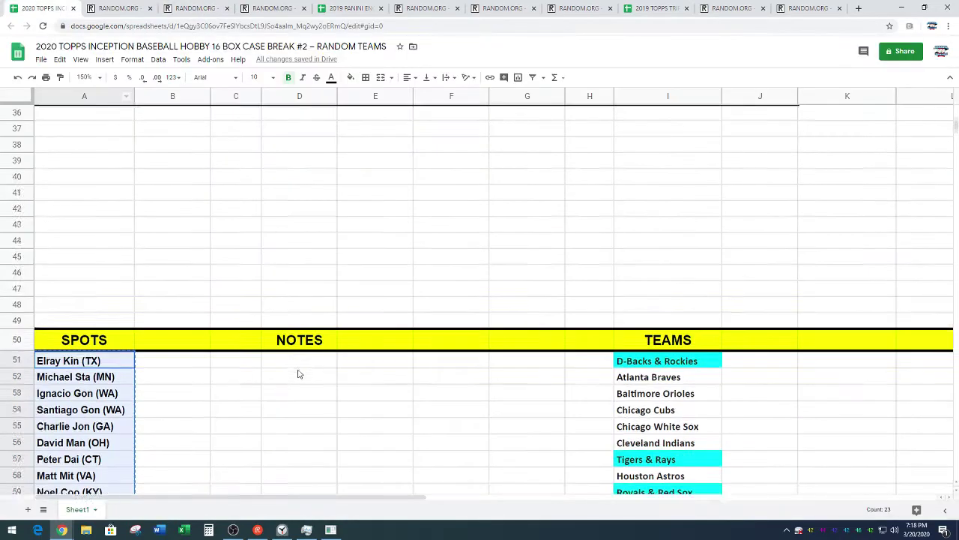
click(122, 119)
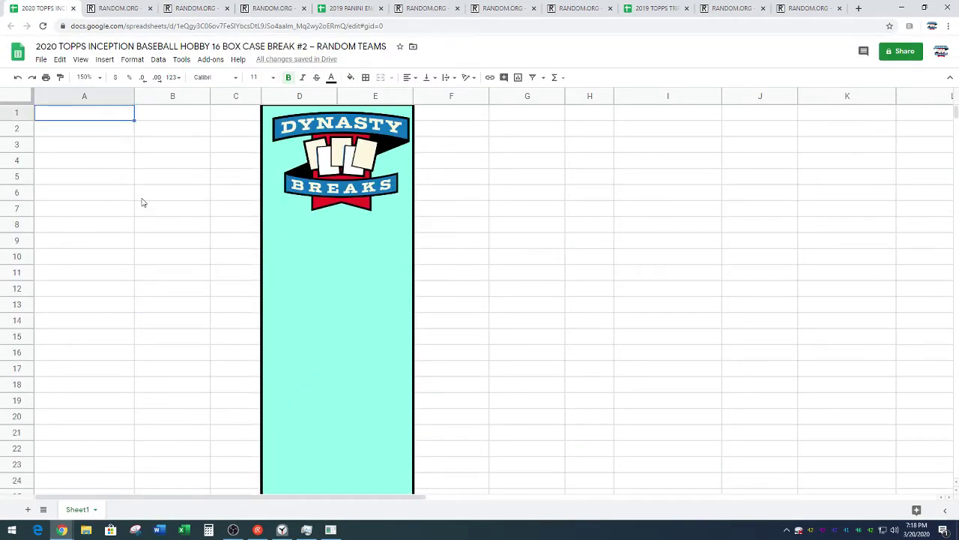
key(ctrl+v)
click(186, 262)
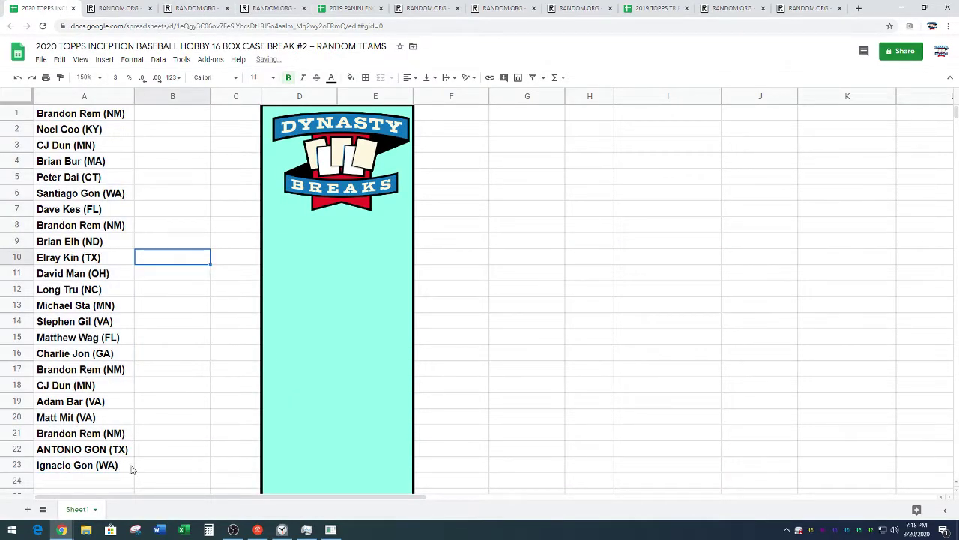
Step: Move the last eleven names, A13:A23, to F1 and widen column F to fit
drag(132, 468, 114, 310)
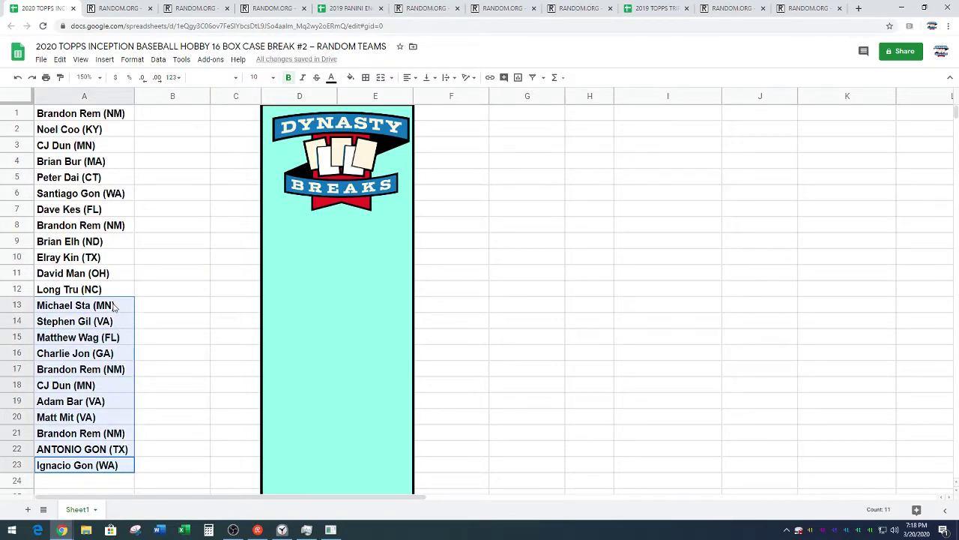
key(ctrl+x)
click(458, 113)
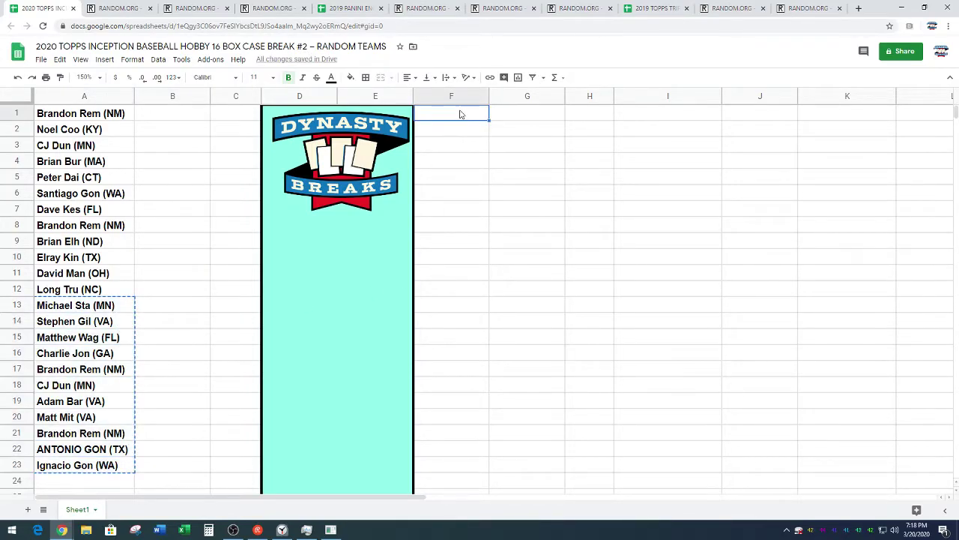
key(ctrl+v)
drag(489, 96, 518, 96)
click(655, 241)
Step: Select the 23 teams in I51:I73 under TEAMS
scroll(797, 299, down, 10)
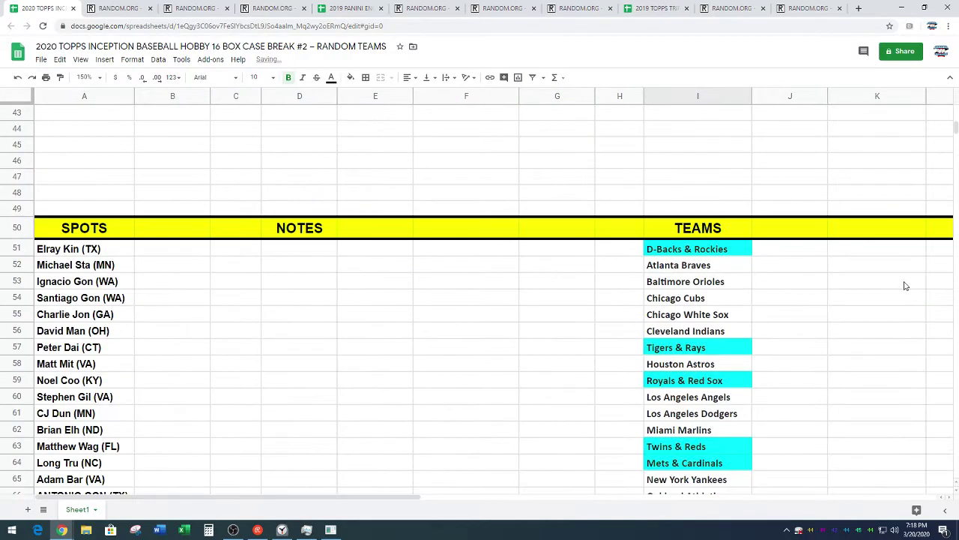
scroll(905, 285, up, 1)
mouse_move(744, 202)
mouse_down()
mouse_move(735, 501)
mouse_move(716, 416)
mouse_up()
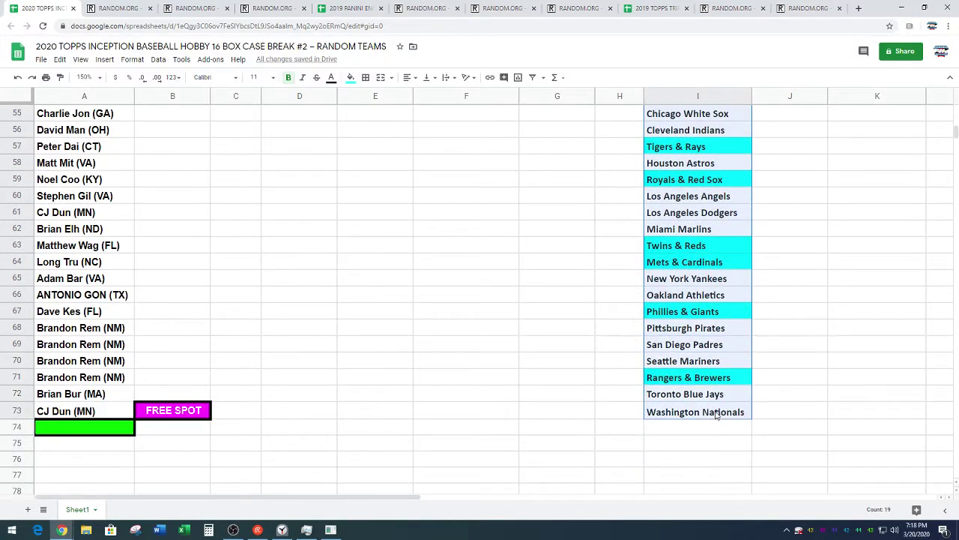
scroll(824, 321, up, 2)
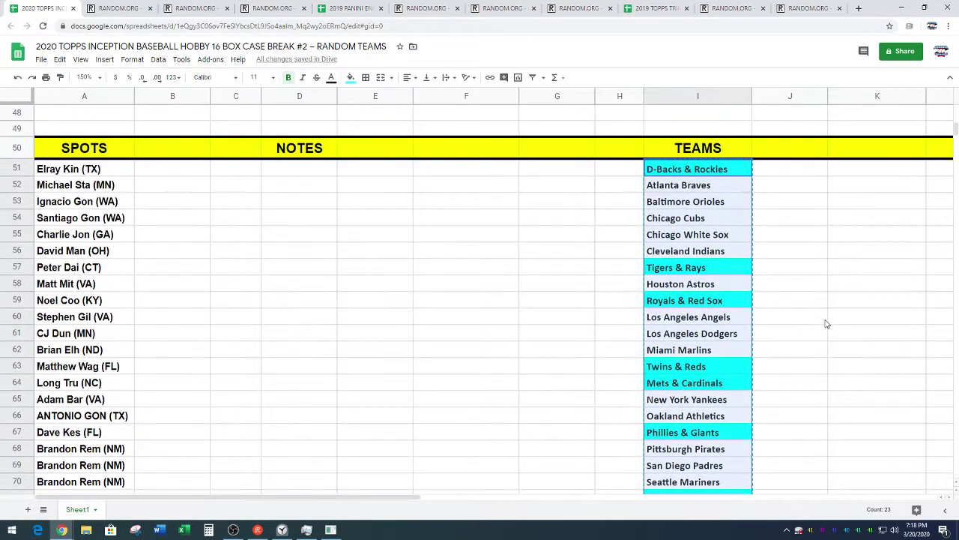
Step: Paste the 23 team names into the List Randomizer box
click(255, 13)
scroll(30, 239, down, 3)
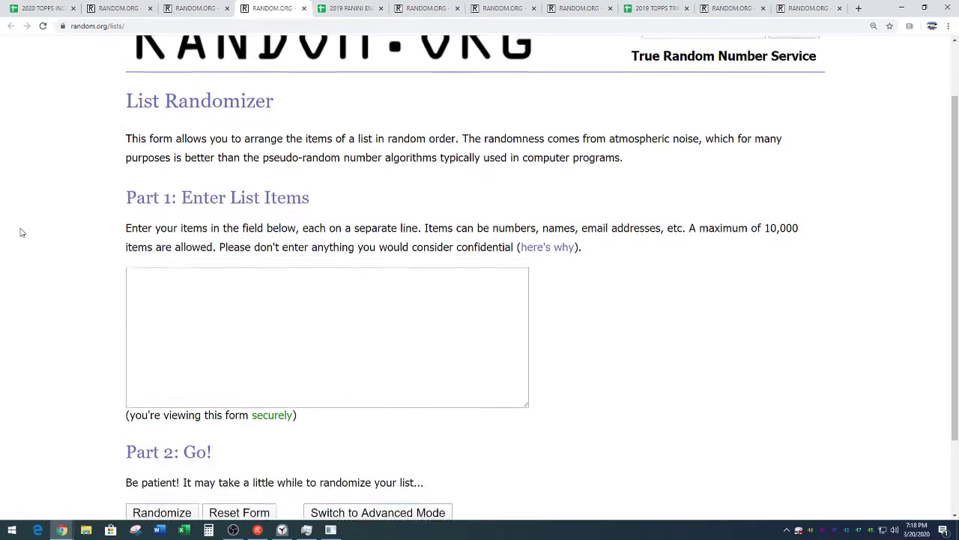
right_click(209, 198)
click(243, 272)
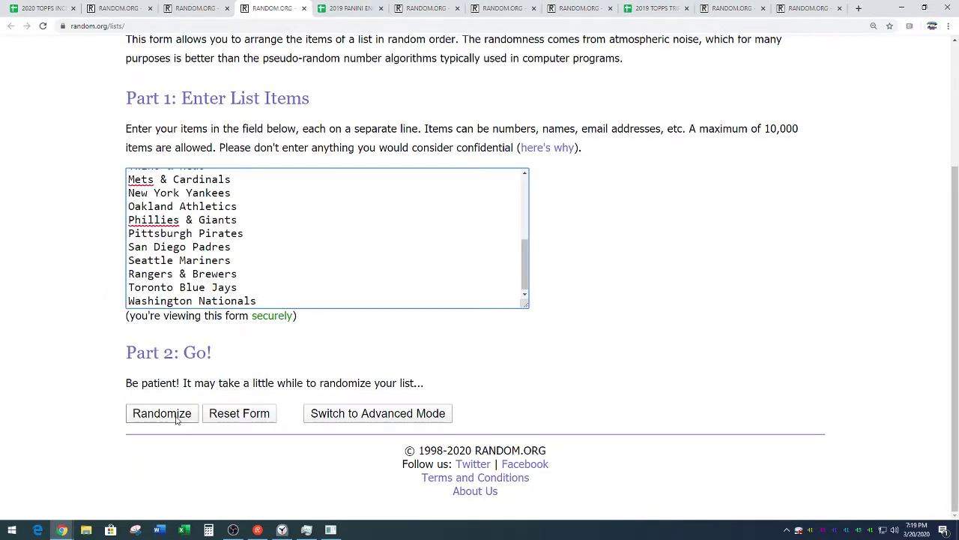
Step: Randomize the team list and reshuffle with Again! until D-Backs & Rockies lead the list
click(176, 420)
scroll(105, 375, down, 3)
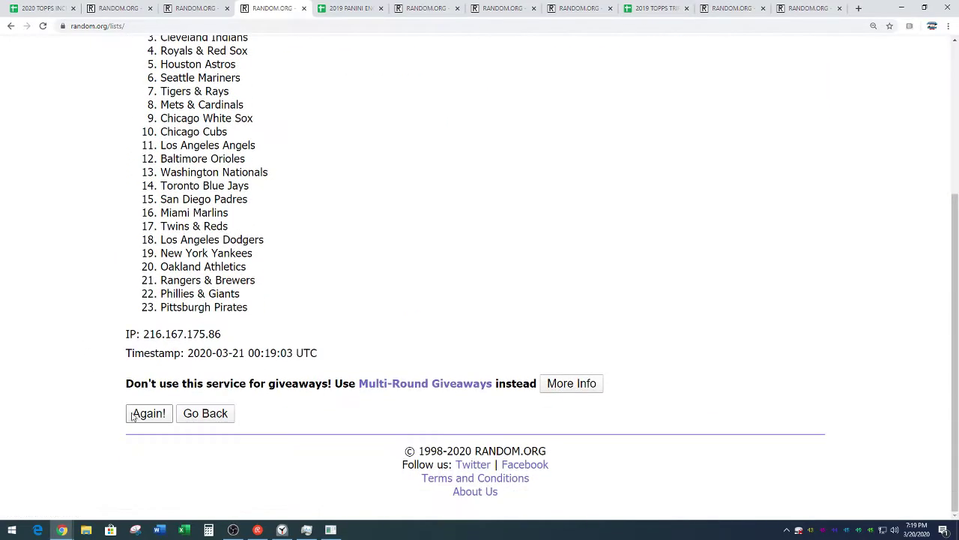
click(132, 417)
scroll(120, 360, down, 10)
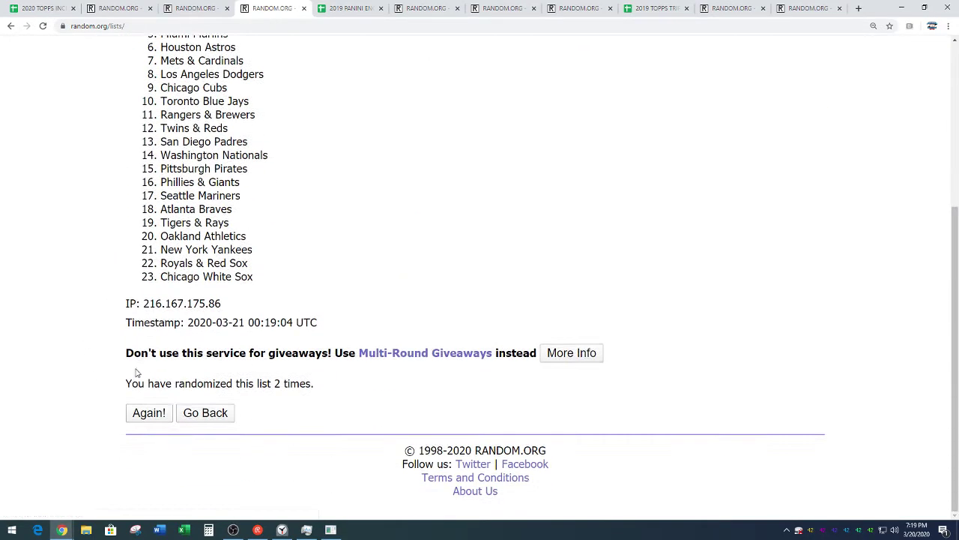
click(152, 416)
scroll(85, 322, down, 10)
click(132, 408)
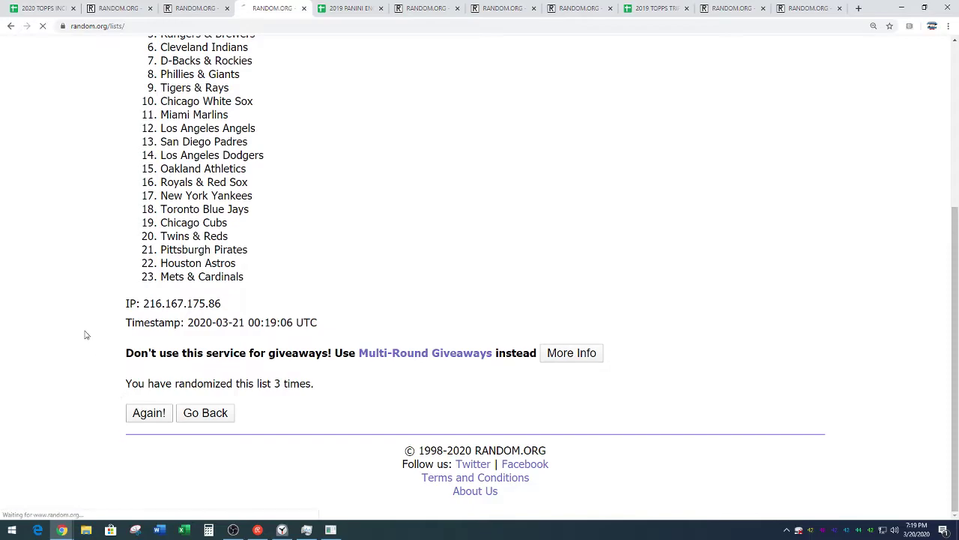
click(147, 417)
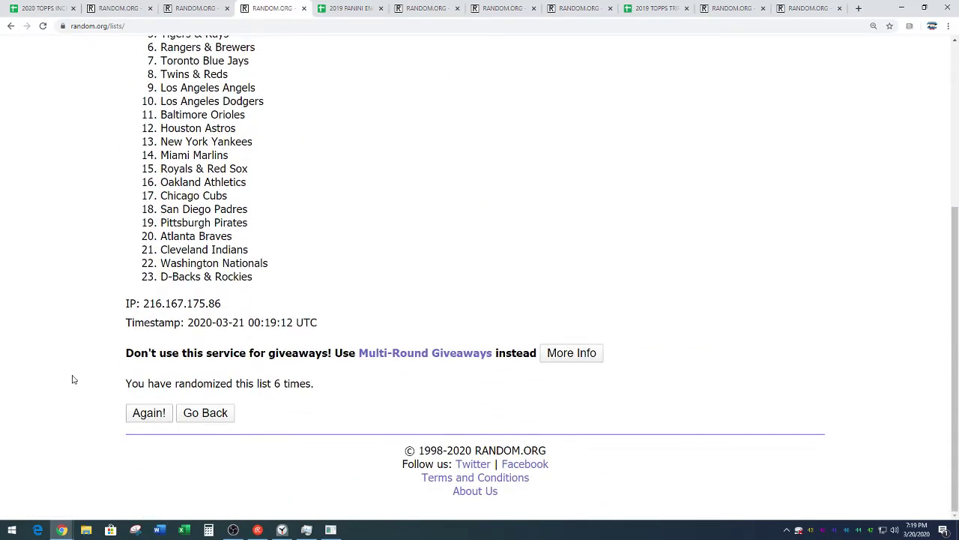
click(148, 417)
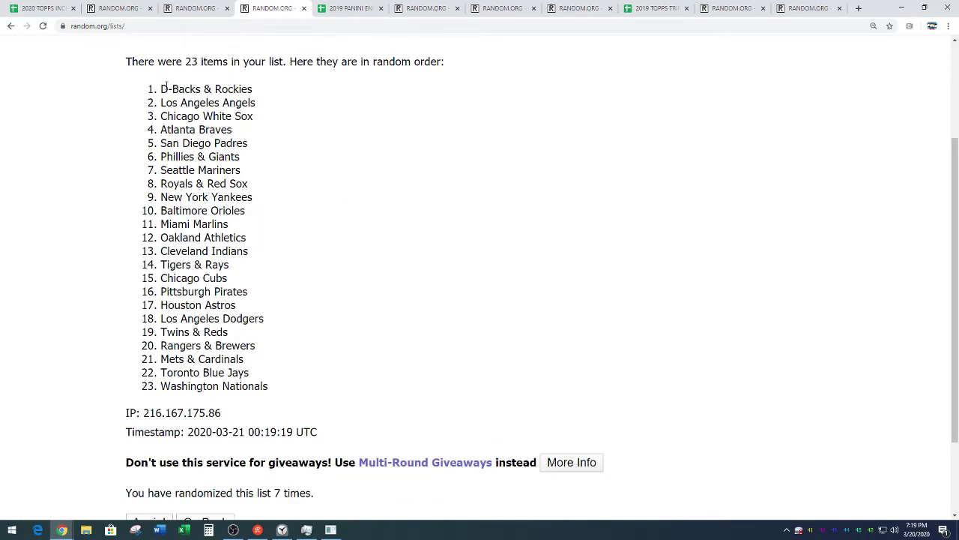
Step: Copy the final randomized team list and clear the text selection
mouse_move(161, 88)
mouse_down()
mouse_move(280, 381)
mouse_move(272, 376)
mouse_up()
right_click(200, 315)
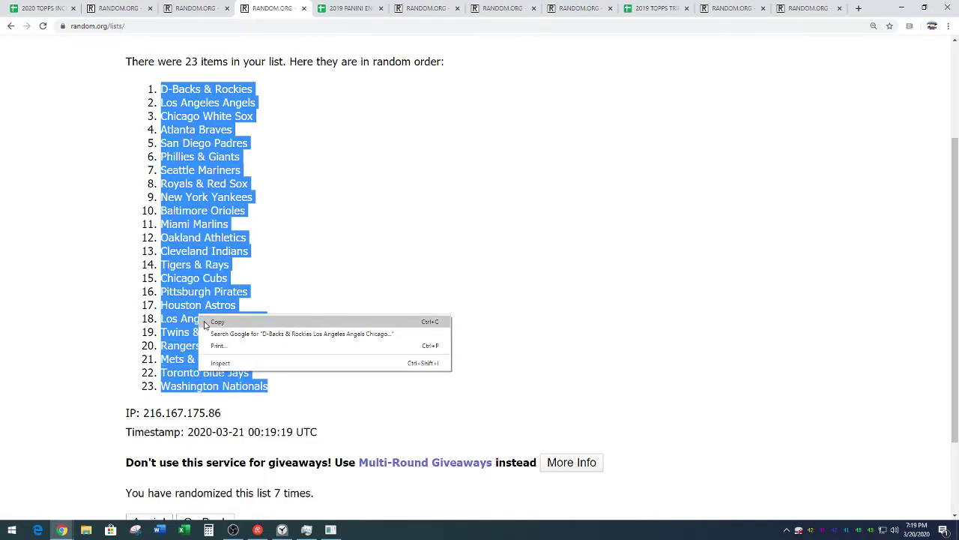
click(309, 315)
click(310, 315)
scroll(306, 353, down, 3)
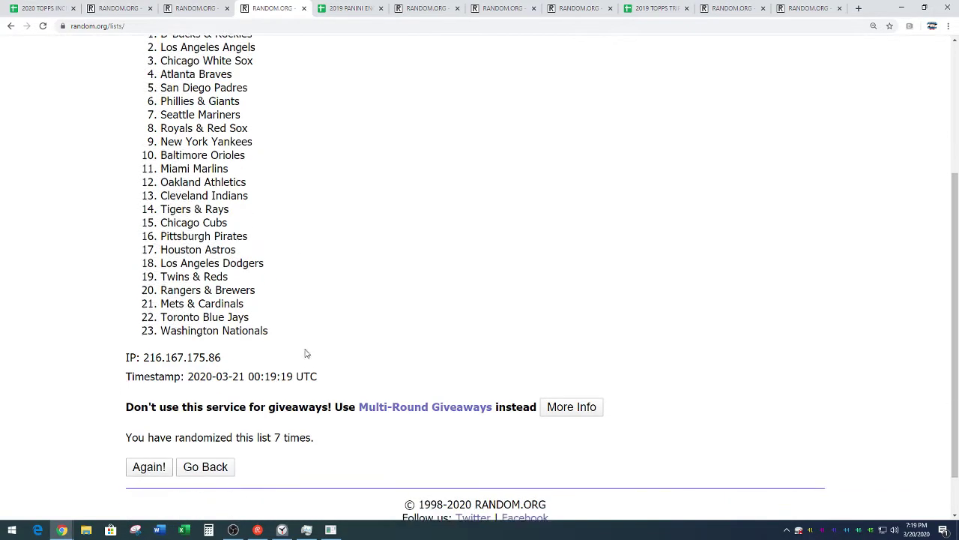
drag(277, 392, 325, 398)
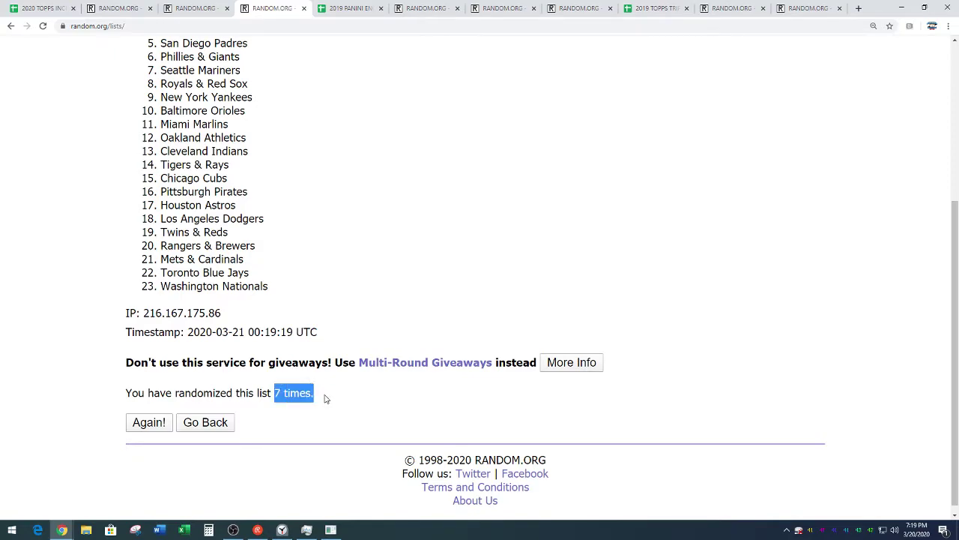
click(351, 248)
scroll(352, 242, up, 2)
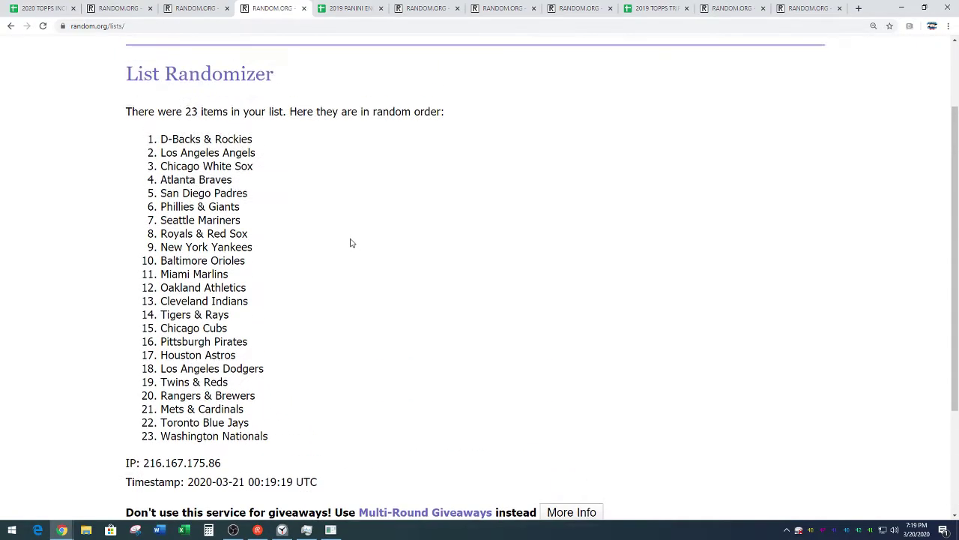
Step: Paste the randomized teams into column B from B1 and widen column B
click(21, 6)
scroll(232, 307, up, 5)
scroll(243, 306, up, 8)
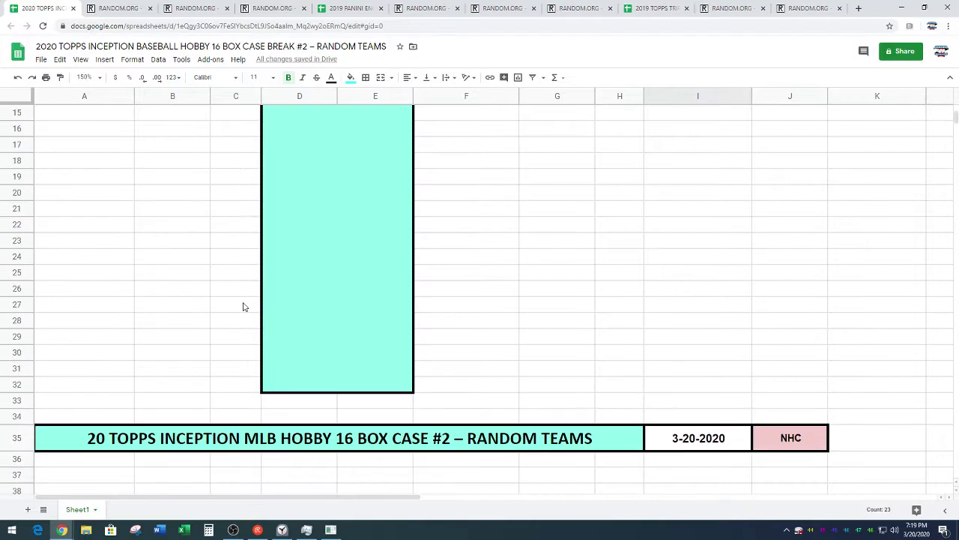
click(194, 116)
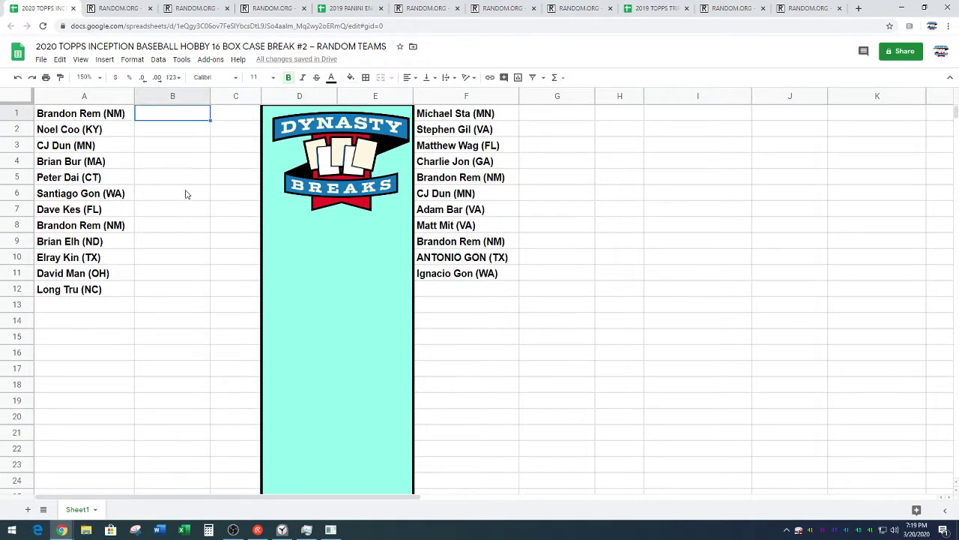
key(ctrl+v)
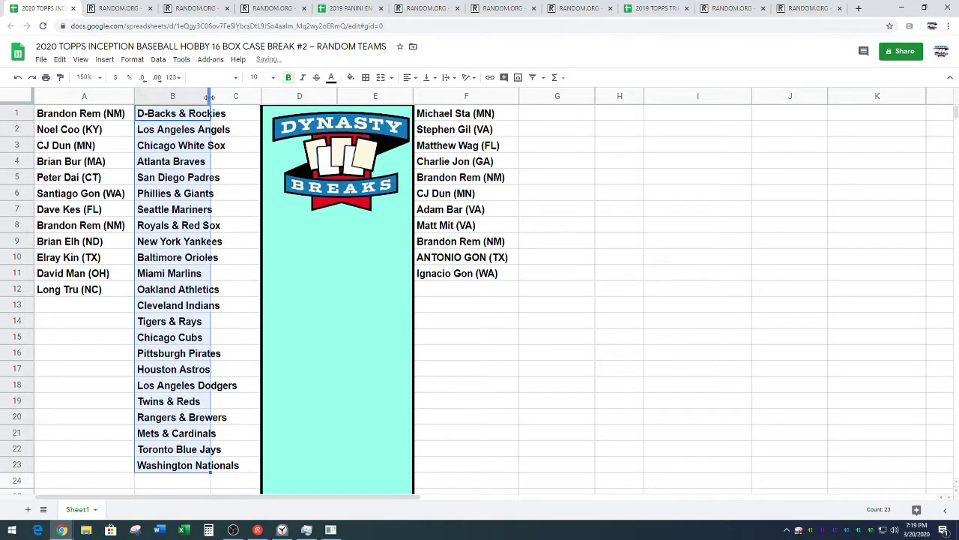
drag(210, 97, 247, 97)
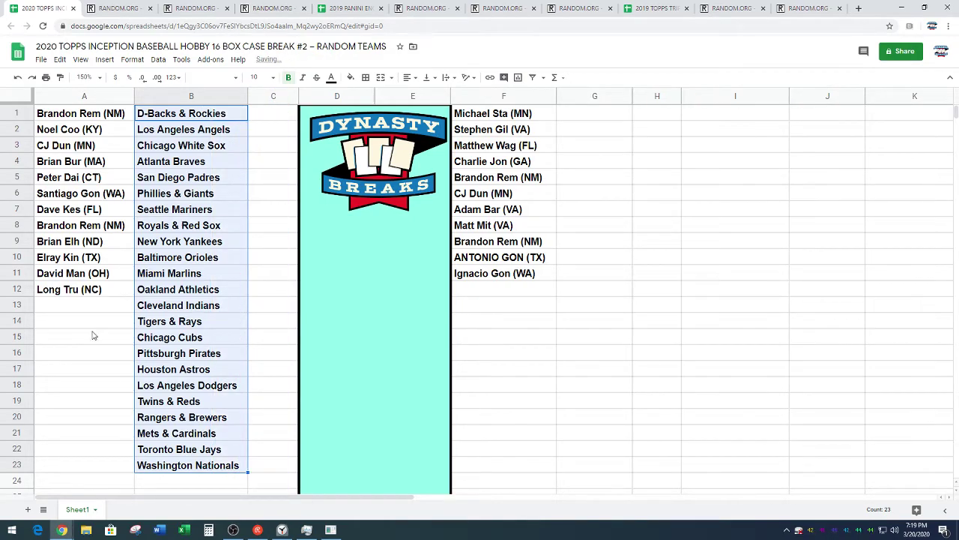
click(93, 335)
Step: Move teams B13:B23 to G1, widen column G for Washington Nationals, and zoom to 200%
drag(164, 310, 182, 469)
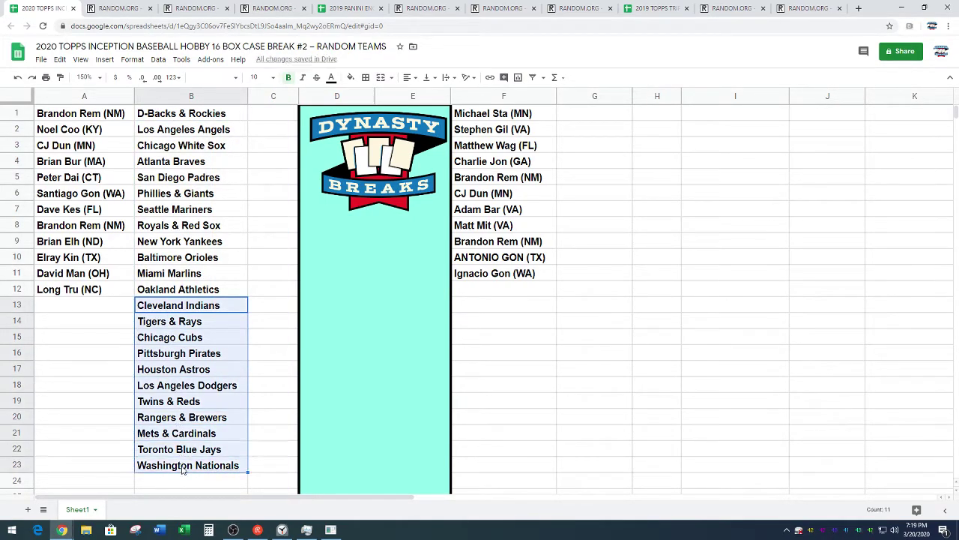
click(593, 118)
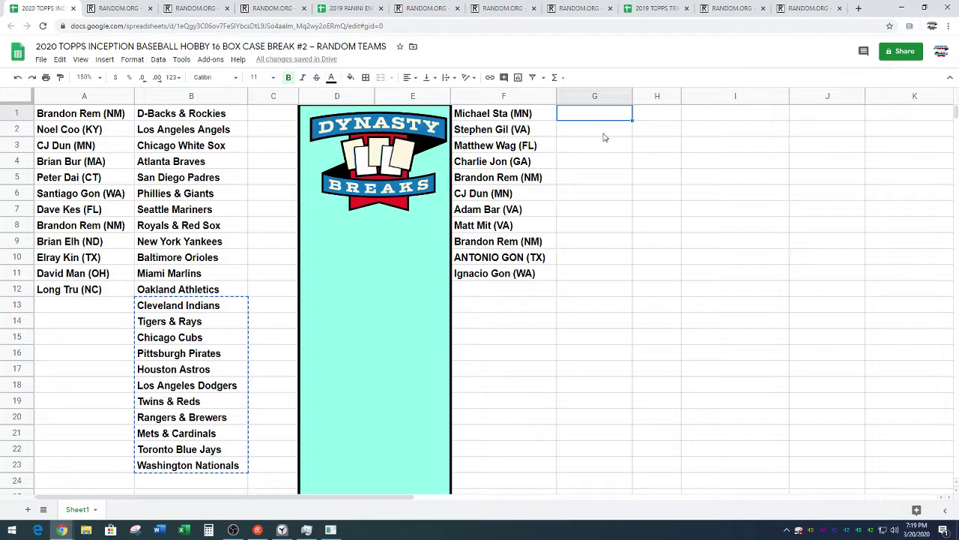
key(ctrl+v)
drag(633, 93, 676, 93)
click(879, 192)
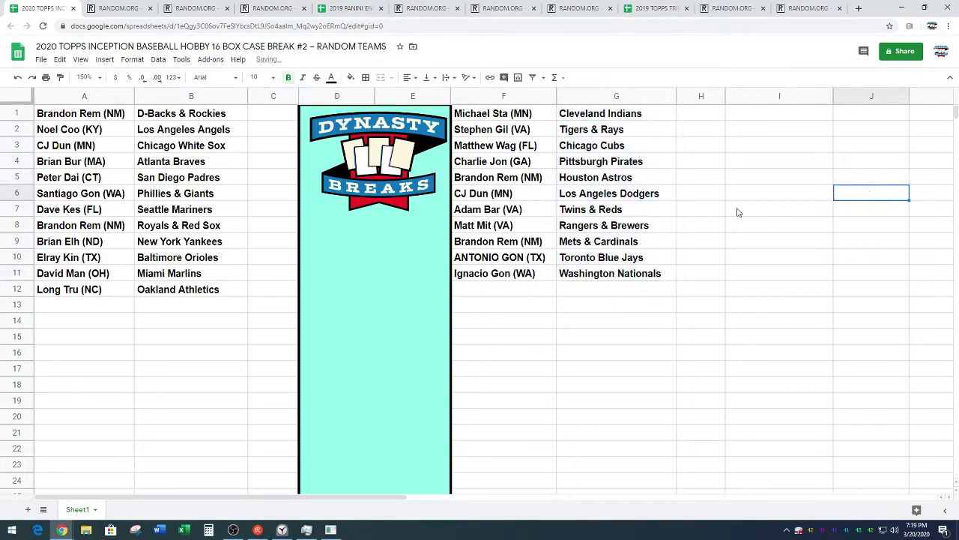
click(101, 78)
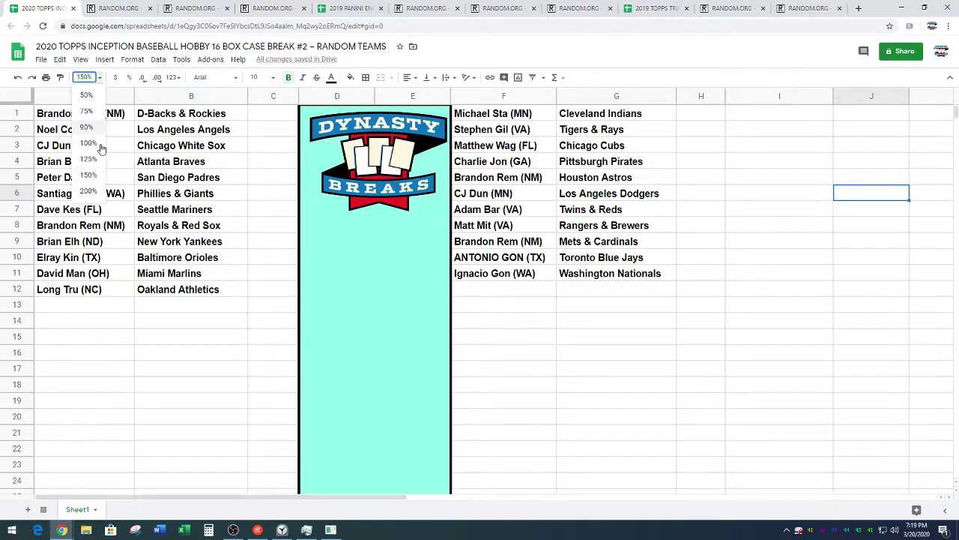
click(86, 193)
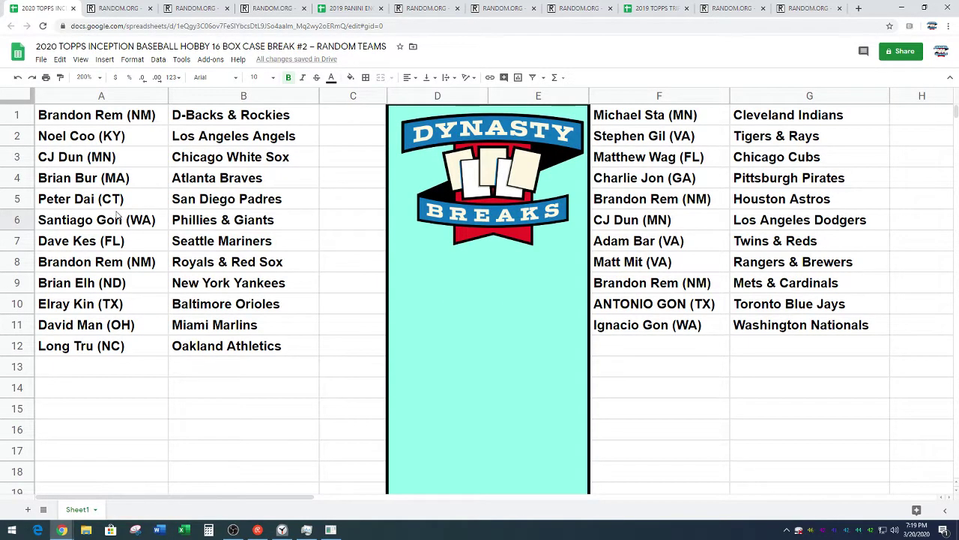